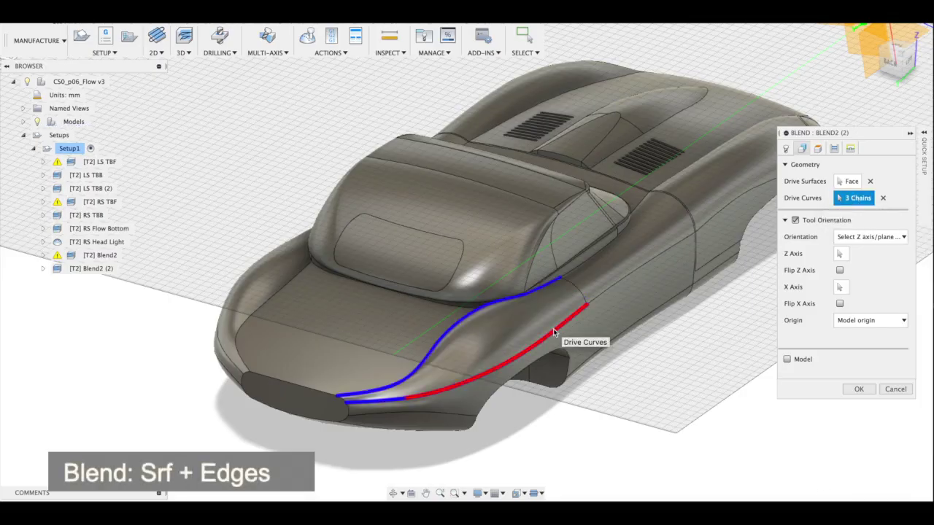
Step: Check the LS TBB (2) Flow's fender drive face and its 29 stepovers
{"action": "left_click", "coordinate": [860, 182]}
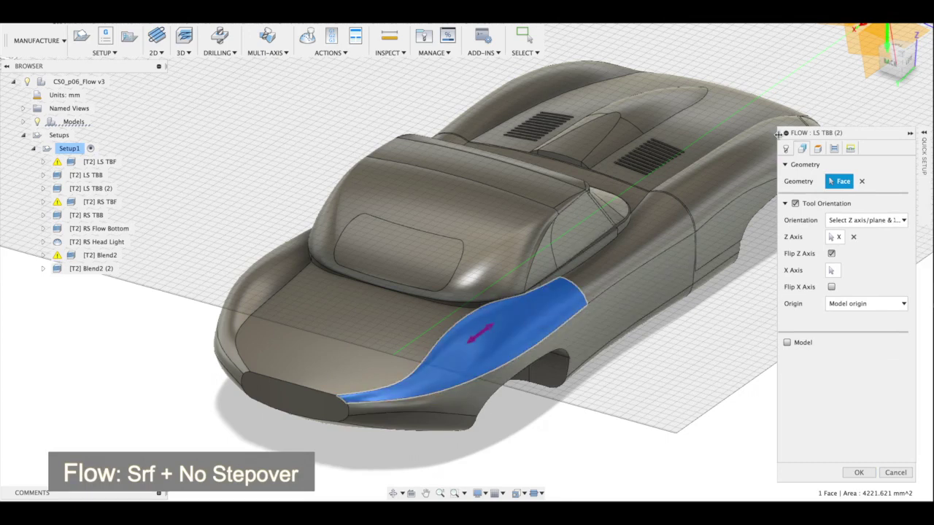
{"action": "left_click", "coordinate": [835, 148]}
{"action": "left_click", "coordinate": [856, 231]}
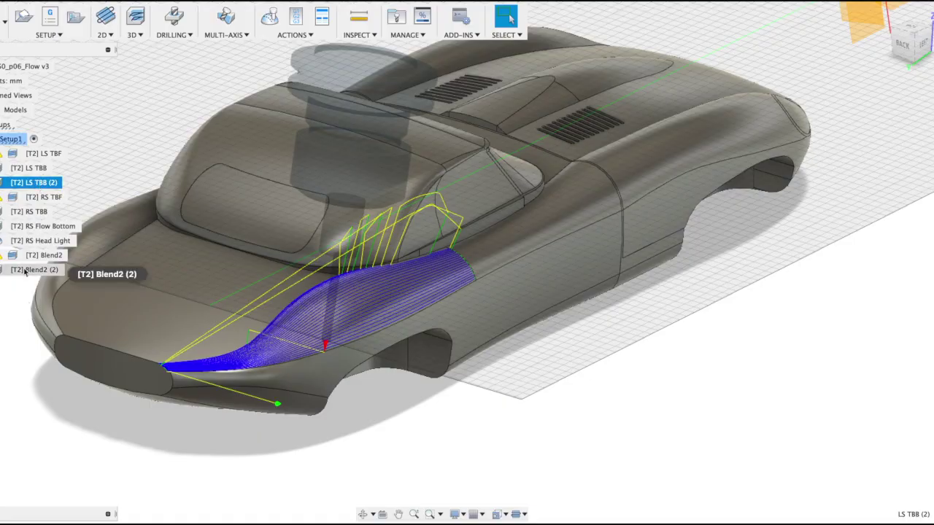
Step: Display the Blend2 (2), Blend2, LS TBB (2), LS TBB and LS TBF toolpaths on the fender
{"action": "left_click", "coordinate": [8, 272]}
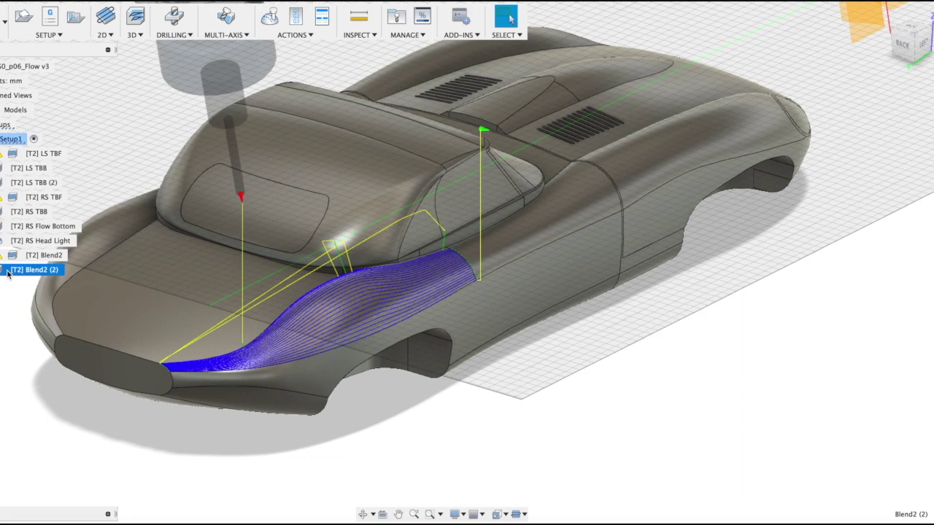
{"action": "left_click", "coordinate": [22, 256]}
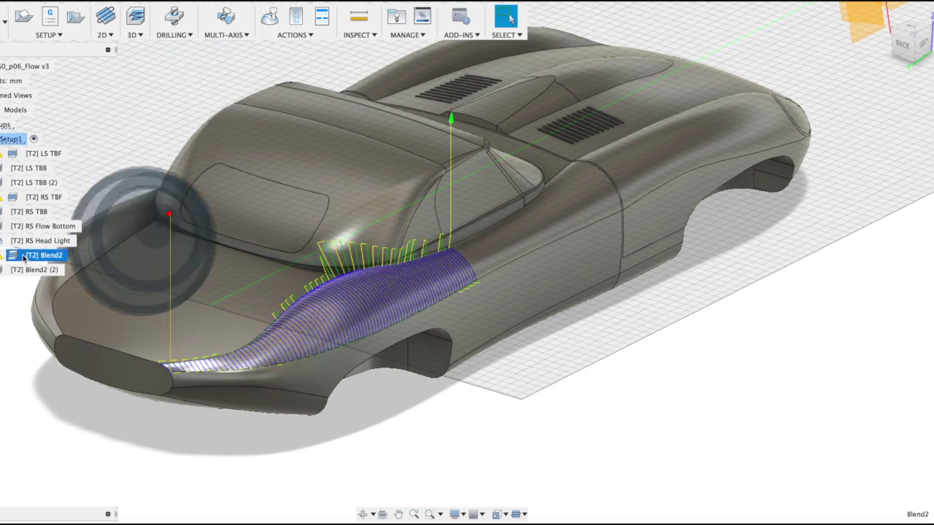
{"action": "left_click", "coordinate": [27, 186]}
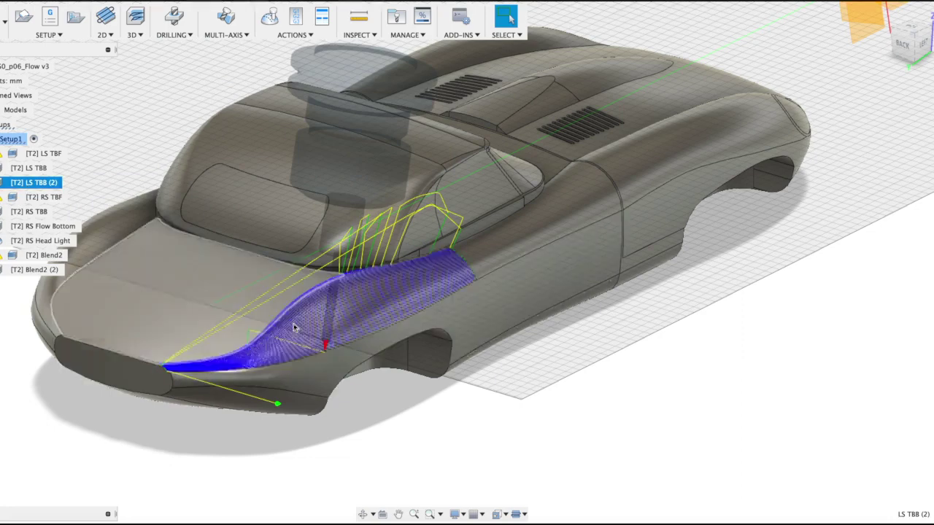
{"action": "left_click", "coordinate": [29, 168], "text": "shift"}
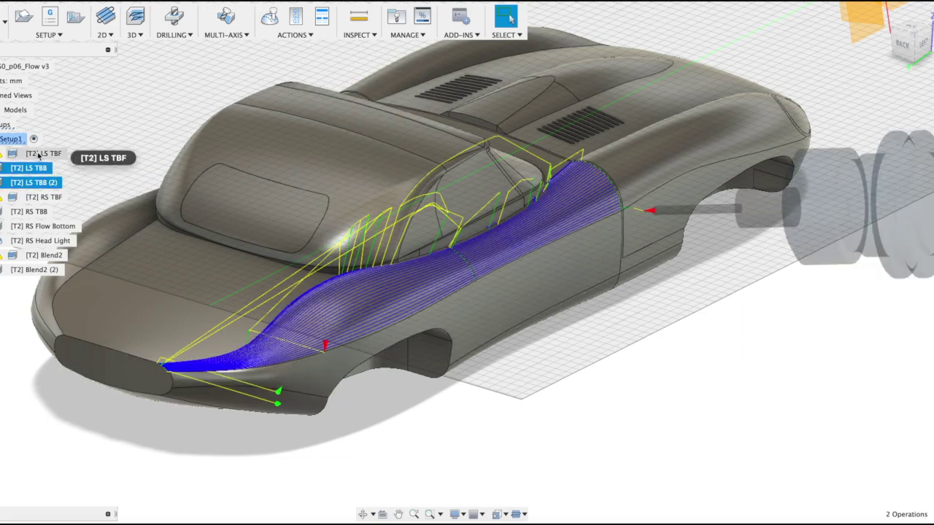
{"action": "left_click", "coordinate": [32, 153], "text": "shift"}
Step: Clear the displayed toolpaths and select the front fender face around the headlight
{"action": "middle_click_drag", "start_coordinate": [438, 328], "coordinate": [336, 447], "text": "shift"}
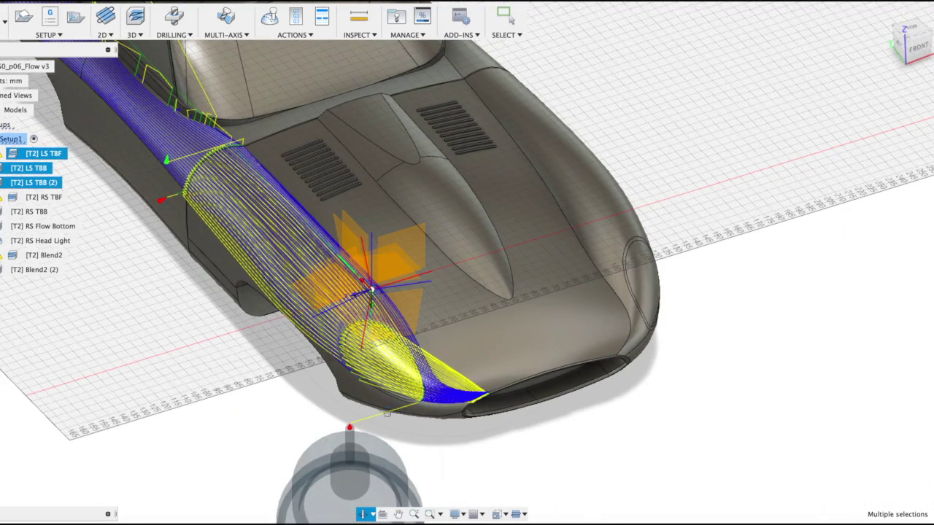
{"action": "middle_click_drag", "start_coordinate": [404, 351], "coordinate": [368, 354]}
{"action": "key", "text": "Escape"}
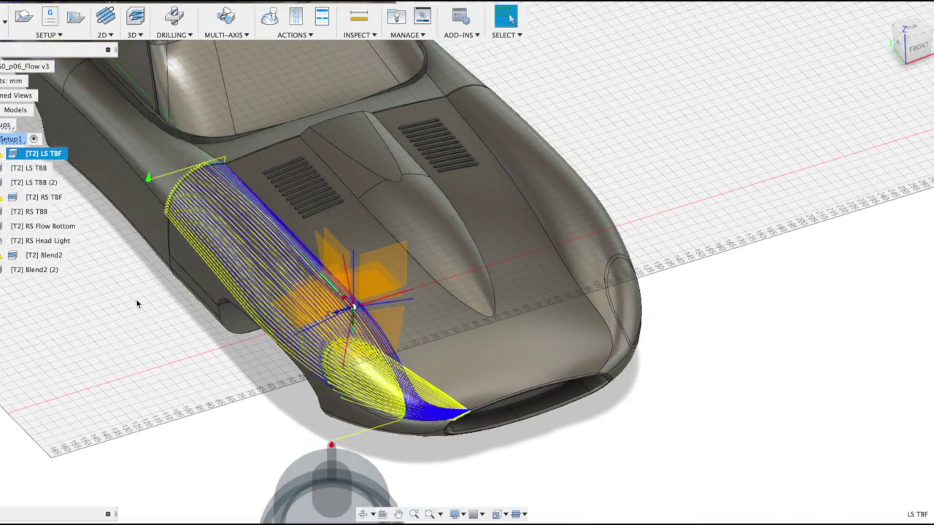
{"action": "left_click", "coordinate": [265, 232]}
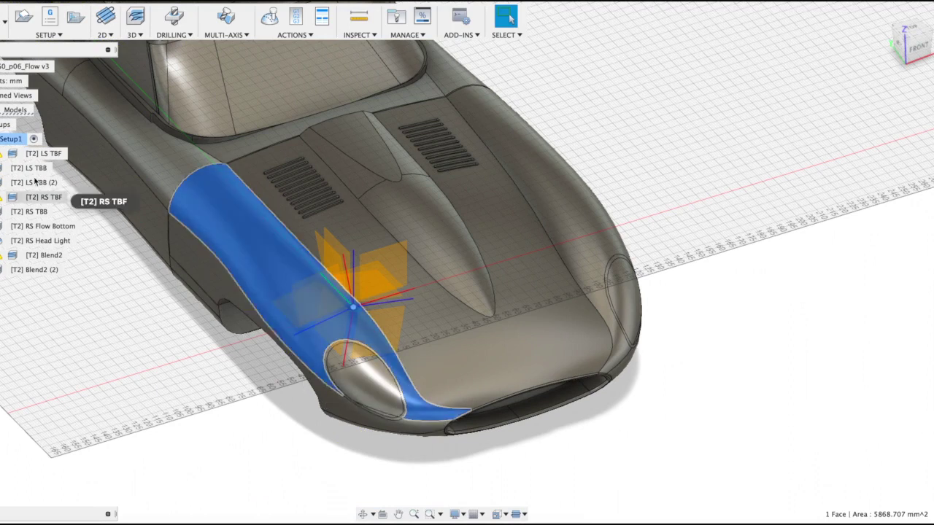
Step: Start a 3D Blend toolpath with the front fender face as drive surface
{"action": "left_click", "coordinate": [133, 34]}
{"action": "left_click", "coordinate": [146, 200]}
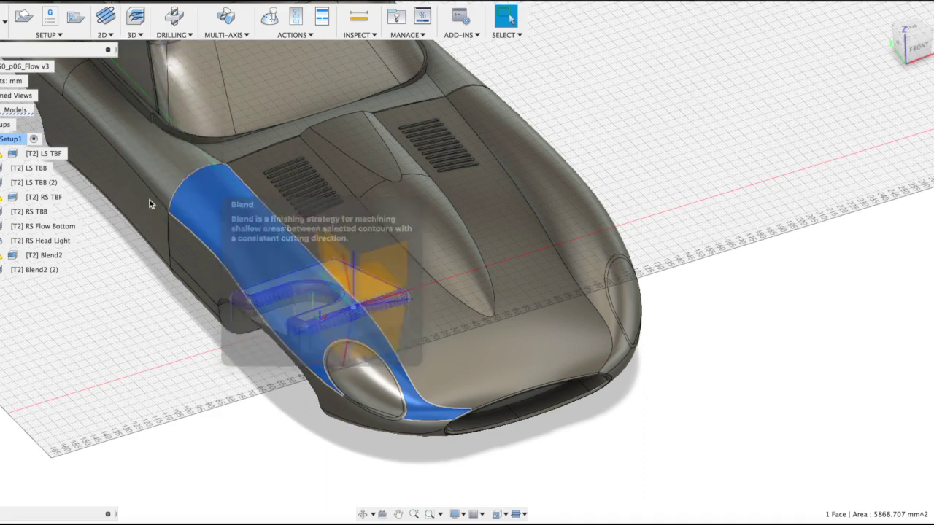
{"action": "left_click", "coordinate": [808, 138]}
{"action": "left_click", "coordinate": [244, 258]}
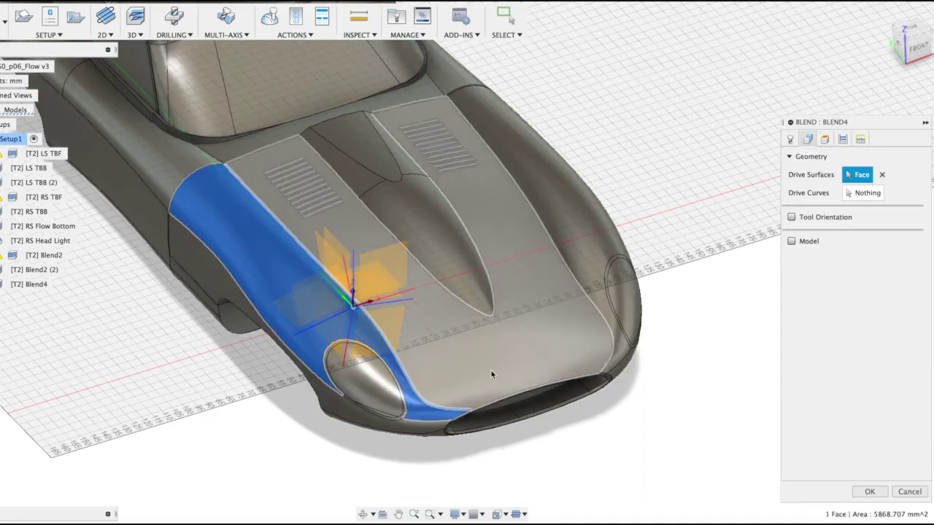
Step: Add three open-contour edge chains as drive curves, check Linking, and compute Blend4
{"action": "left_click", "coordinate": [868, 192]}
{"action": "left_click", "coordinate": [191, 164]}
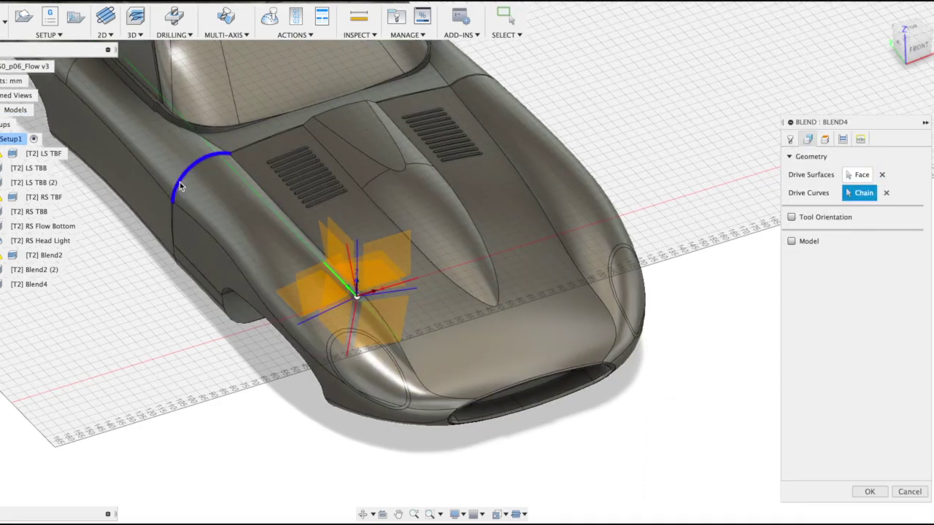
{"action": "left_click", "coordinate": [436, 409]}
{"action": "left_click", "coordinate": [561, 485]}
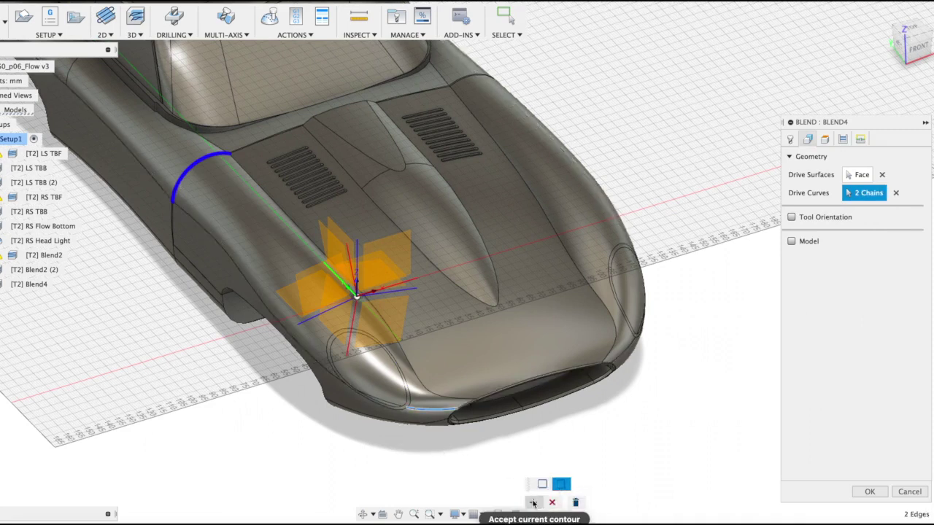
{"action": "left_click", "coordinate": [533, 503]}
{"action": "scroll", "coordinate": [613, 488], "scroll_direction": "up", "scroll_amount": 3}
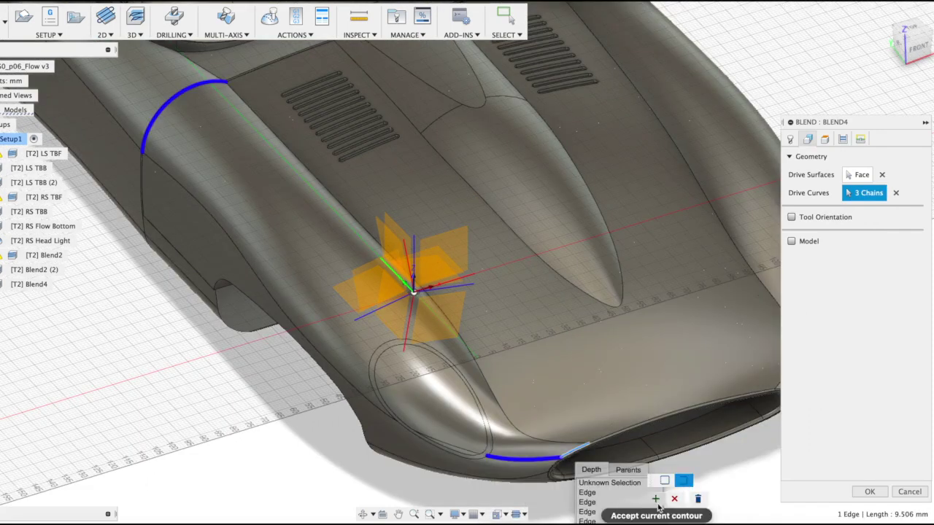
{"action": "left_click", "coordinate": [656, 499]}
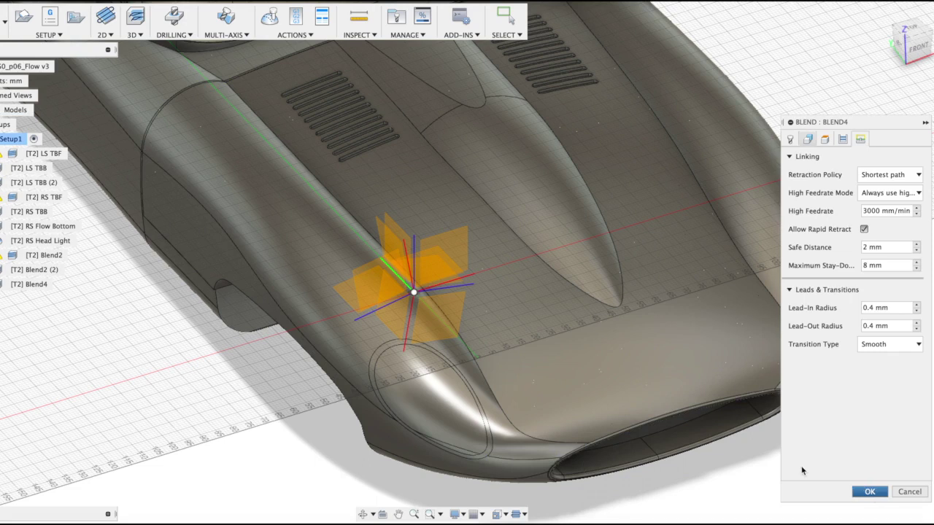
{"action": "key", "text": "Return"}
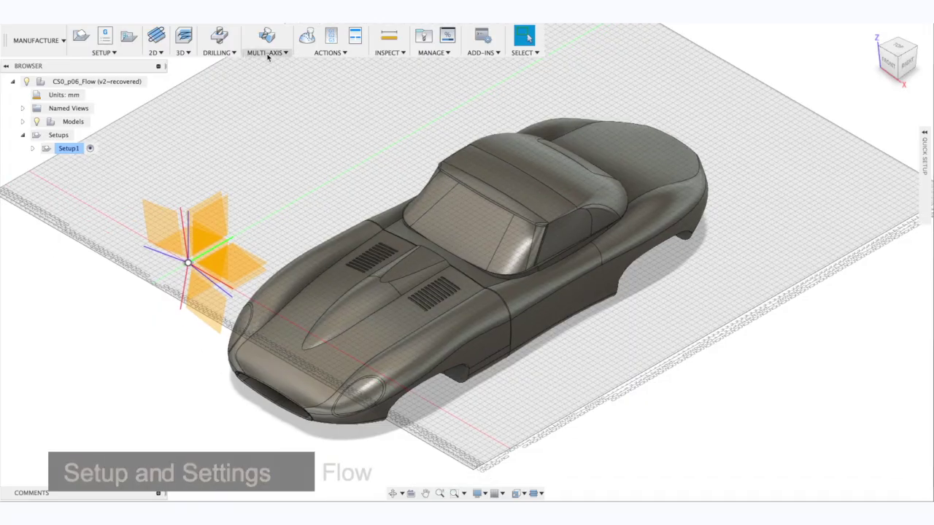
Step: Start a new multi-axis Flow toolpath with coolant turned off
{"action": "left_click", "coordinate": [267, 53]}
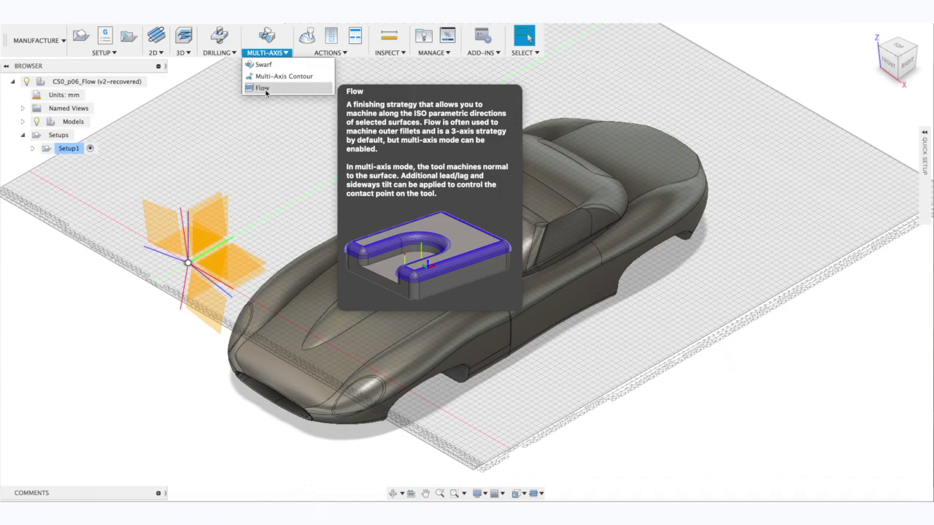
{"action": "left_click", "coordinate": [262, 87]}
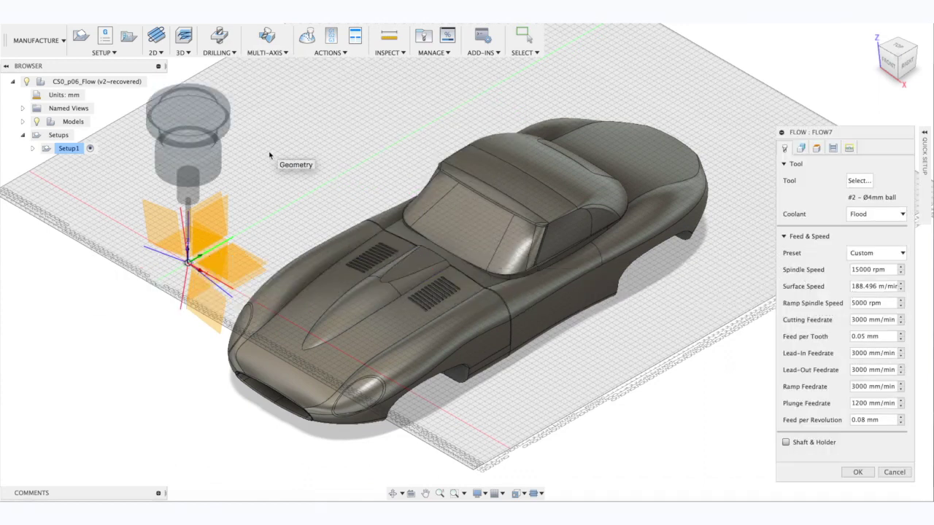
{"action": "left_click", "coordinate": [879, 214]}
{"action": "left_click", "coordinate": [865, 225]}
Step: Set the Flow's geometry face to the 5868.707 mm^2 front fender surface
{"action": "left_click", "coordinate": [801, 148]}
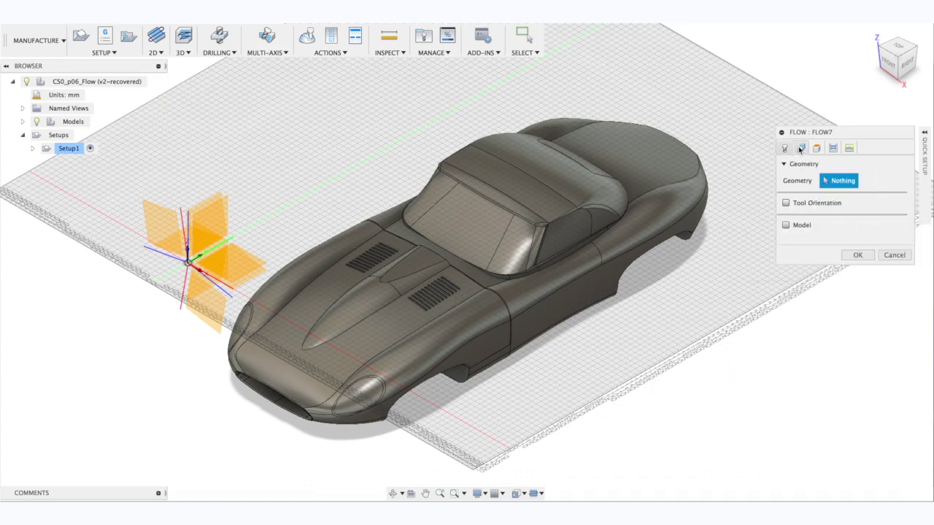
{"action": "left_click", "coordinate": [294, 266]}
{"action": "middle_click_drag", "start_coordinate": [318, 402], "coordinate": [306, 430], "text": "shift"}
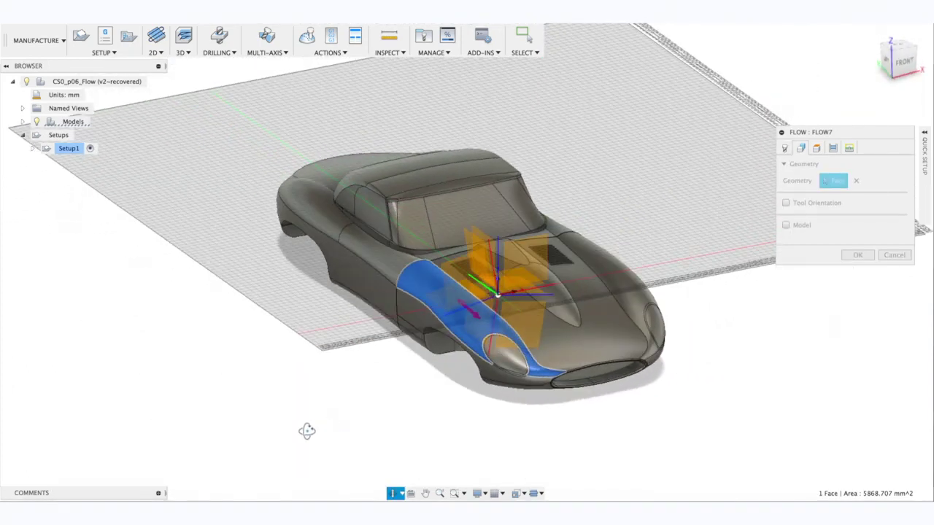
{"action": "scroll", "coordinate": [541, 350], "scroll_direction": "up", "scroll_amount": 4}
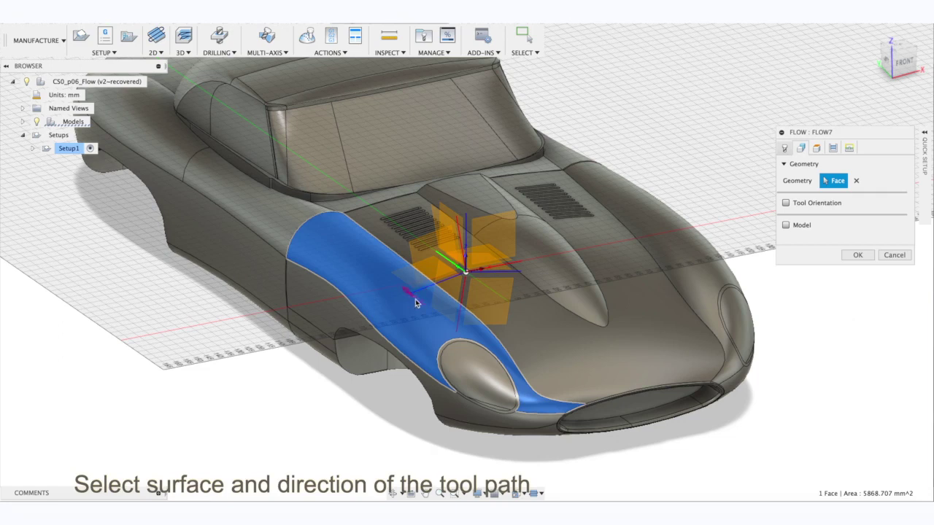
Step: Enable tool orientation with Z axis along the triad's X arrow, flipped, origin at Model origin
{"action": "left_click", "coordinate": [785, 202]}
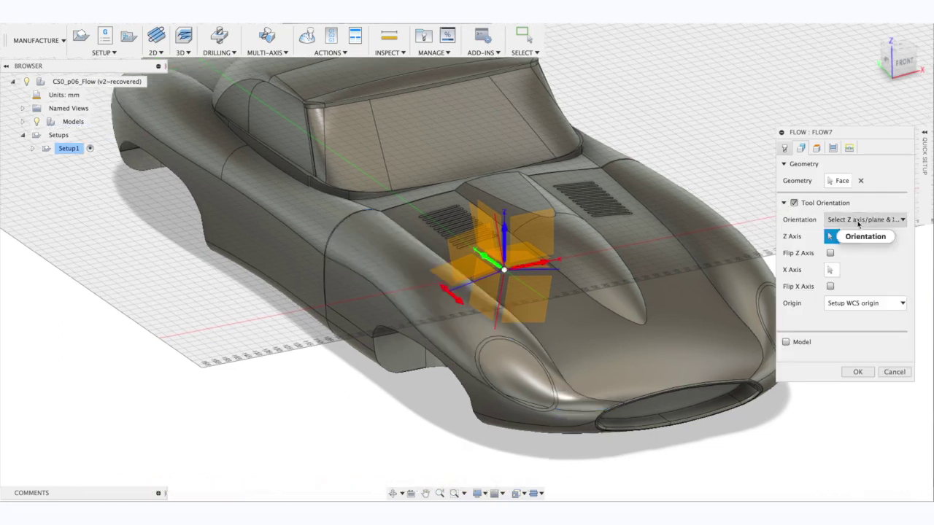
{"action": "left_click", "coordinate": [860, 221]}
{"action": "left_click", "coordinate": [860, 223]}
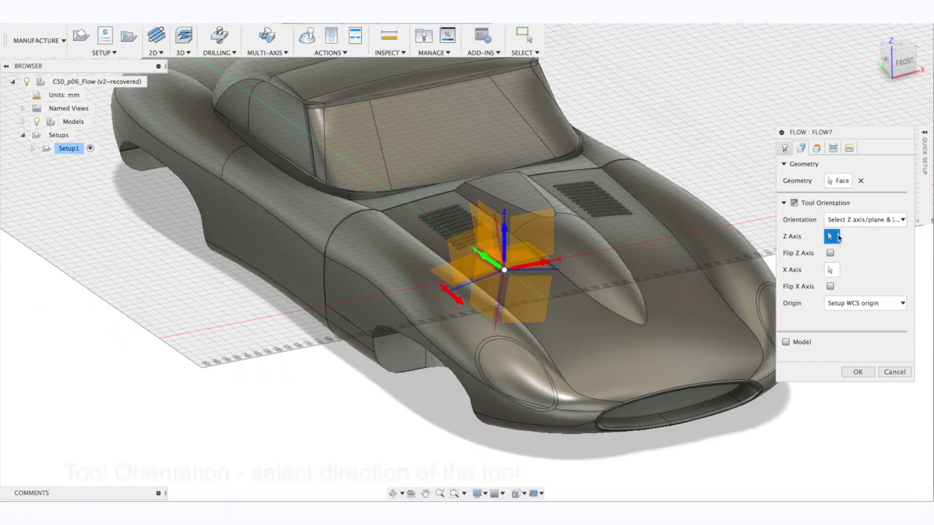
{"action": "left_click", "coordinate": [556, 263]}
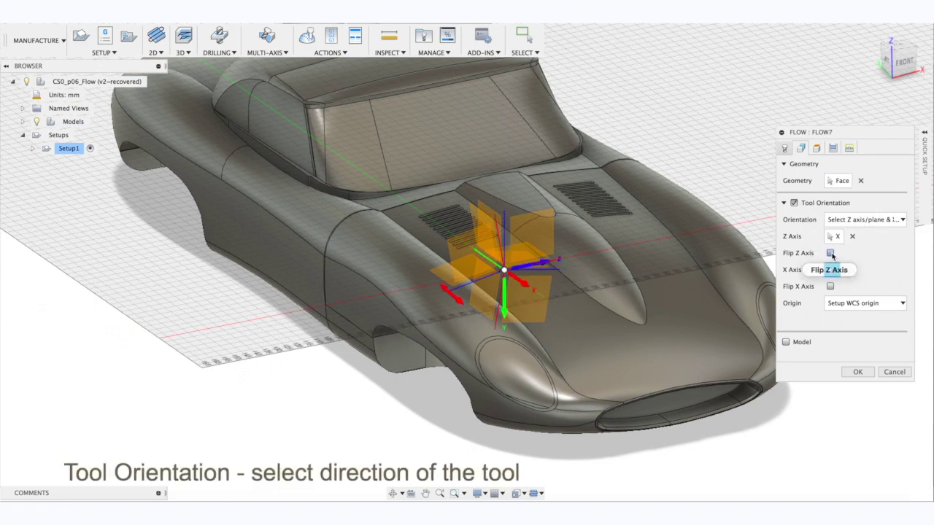
{"action": "left_click", "coordinate": [830, 254]}
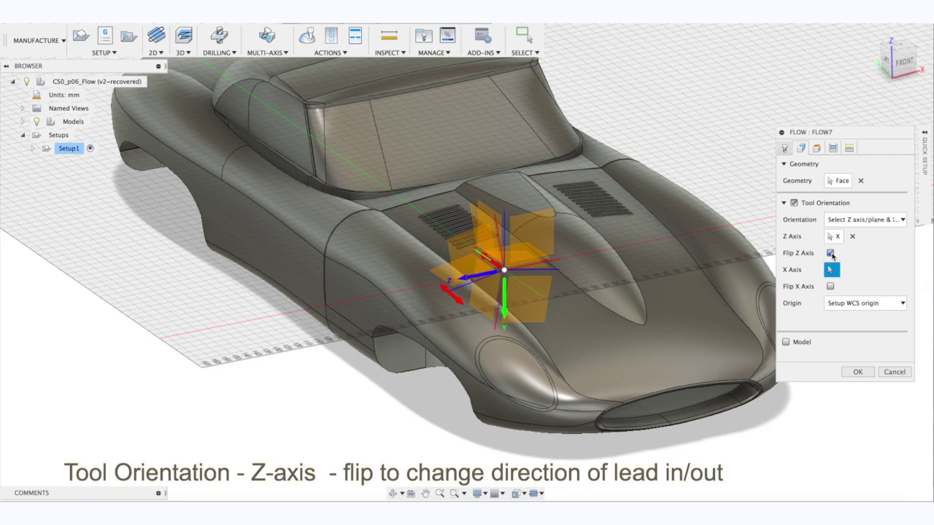
{"action": "left_click", "coordinate": [847, 301]}
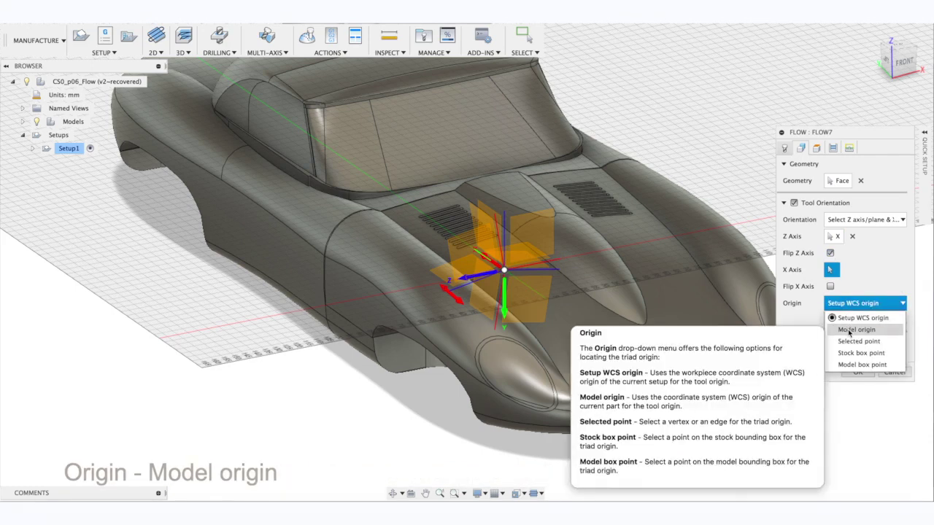
{"action": "left_click", "coordinate": [845, 329]}
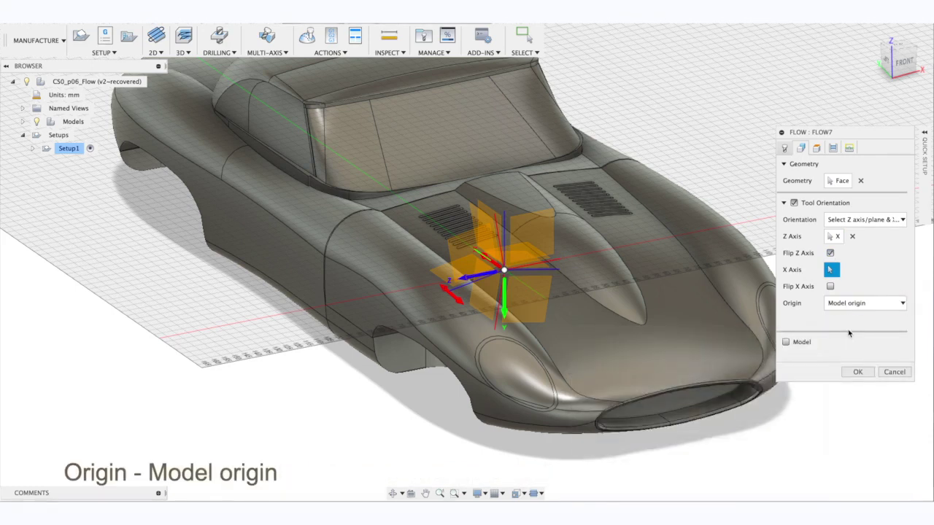
{"action": "left_click", "coordinate": [817, 149]}
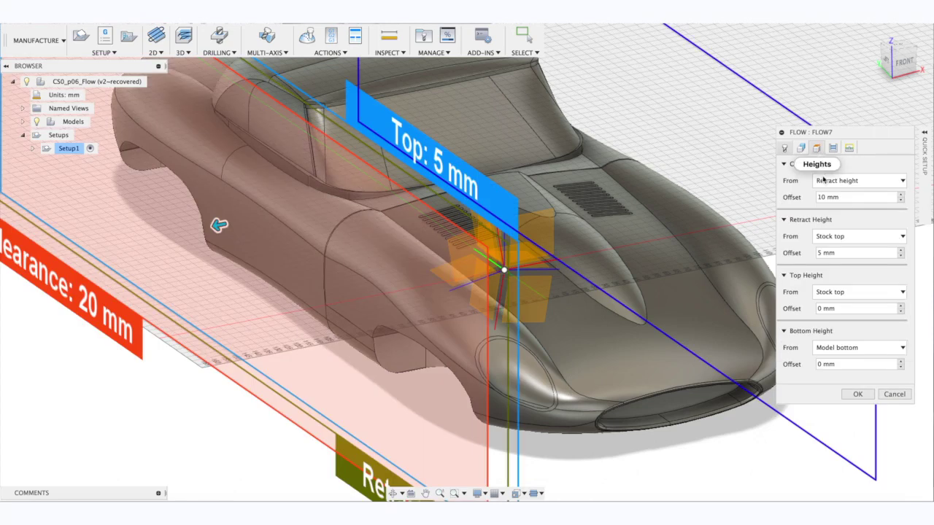
Step: Set the Clearance and Retract height offsets of the Flow to 0 mm
{"action": "double_click", "coordinate": [823, 197]}
{"action": "type", "text": "0"}
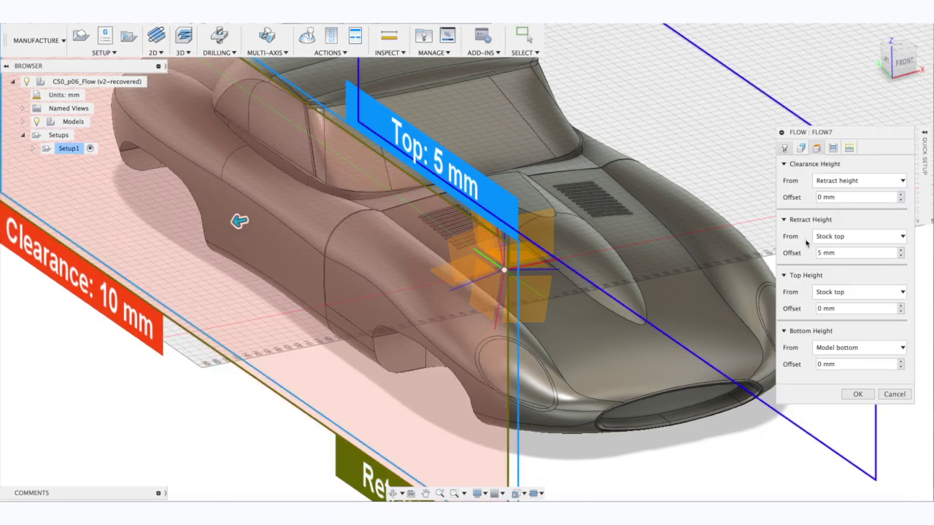
{"action": "double_click", "coordinate": [821, 252]}
{"action": "type", "text": "0"}
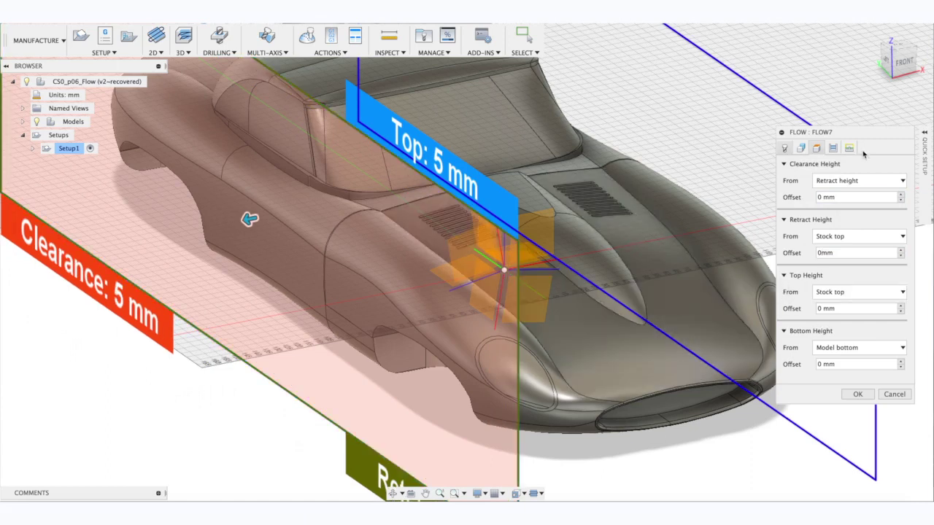
{"action": "left_click", "coordinate": [840, 149]}
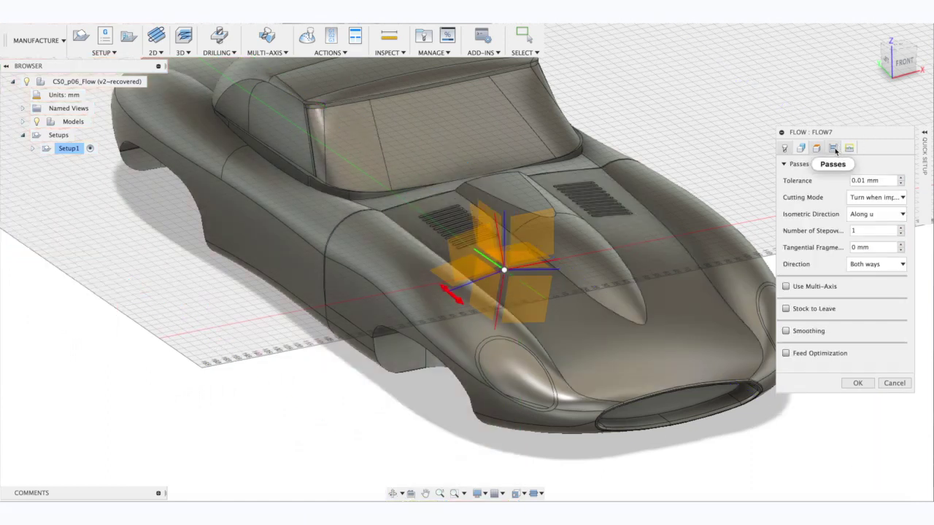
Step: Set Number of Stepovers to 30 and enable Use Multi-Axis
{"action": "left_click", "coordinate": [846, 231]}
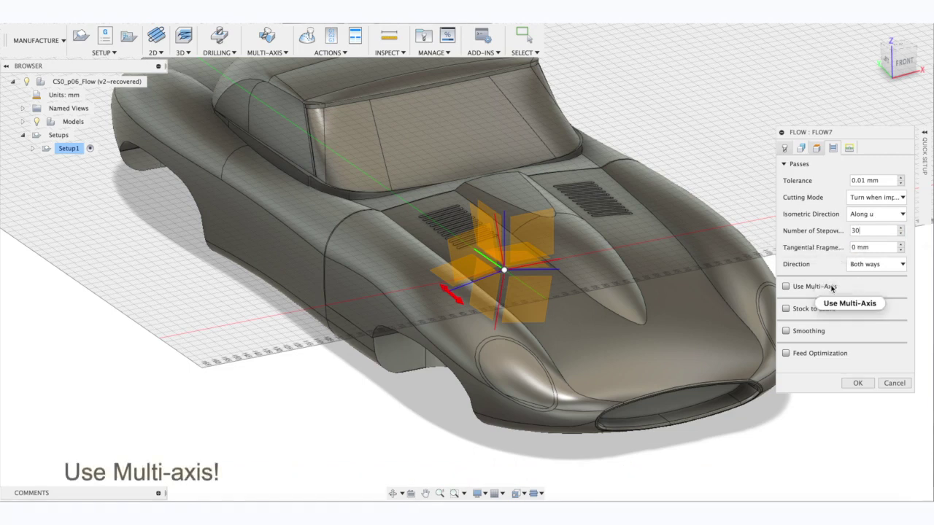
{"action": "left_click", "coordinate": [786, 287]}
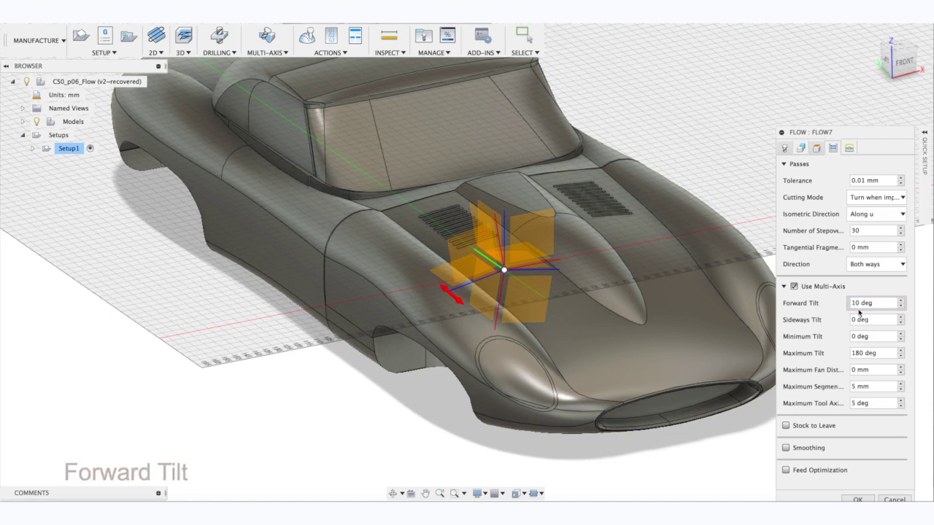
Step: Change Maximum Tilt from 180 to 90 deg and turn on Smoothing
{"action": "left_click", "coordinate": [863, 353]}
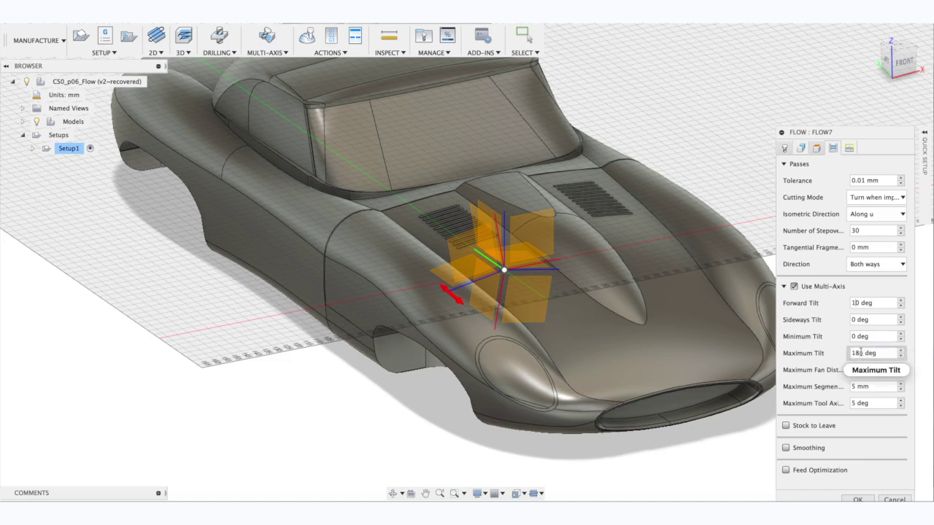
{"action": "left_click_drag", "start_coordinate": [862, 353], "coordinate": [842, 355]}
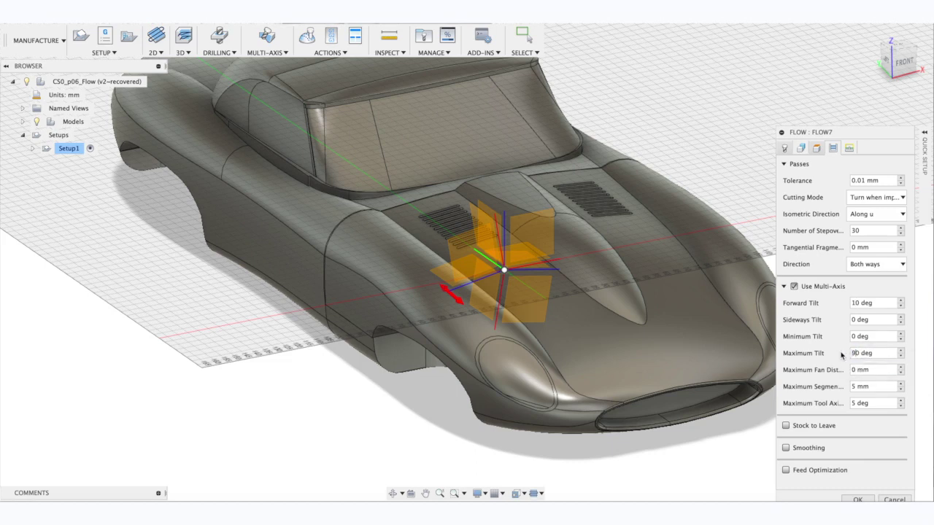
{"action": "type", "text": "9"}
{"action": "left_click", "coordinate": [786, 448]}
{"action": "left_click", "coordinate": [849, 148]}
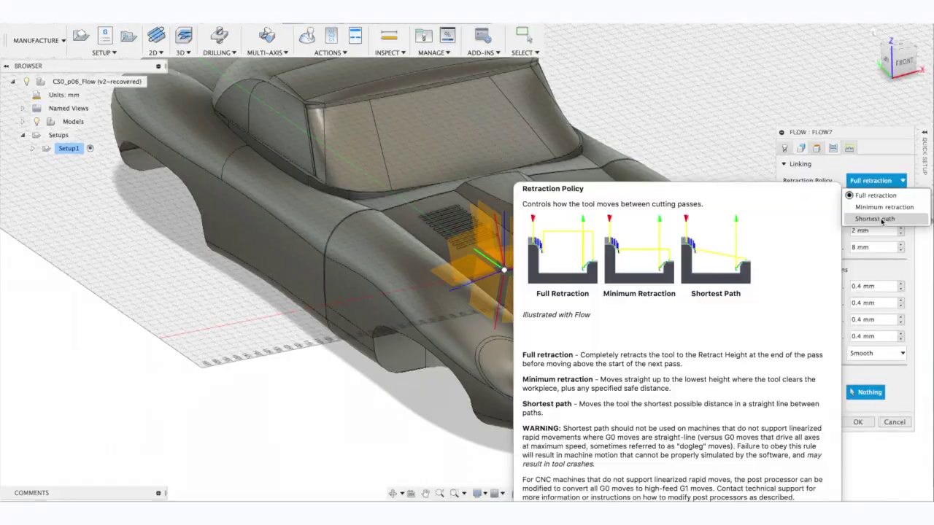
Step: Use Shortest path retraction with always-high feed, create Flow7, and open its simulation
{"action": "left_click", "coordinate": [832, 220]}
{"action": "left_click", "coordinate": [880, 198]}
{"action": "left_click", "coordinate": [817, 271]}
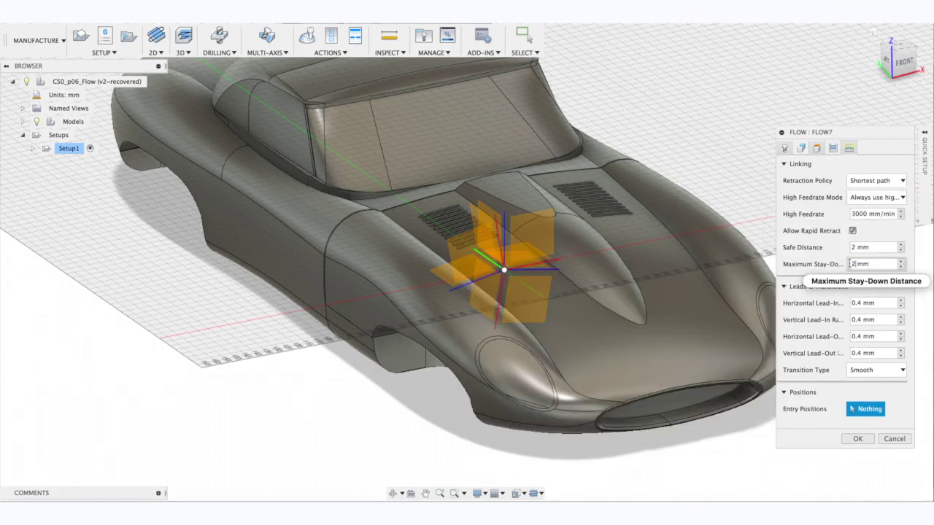
{"action": "left_click", "coordinate": [858, 439]}
{"action": "left_click", "coordinate": [331, 52]}
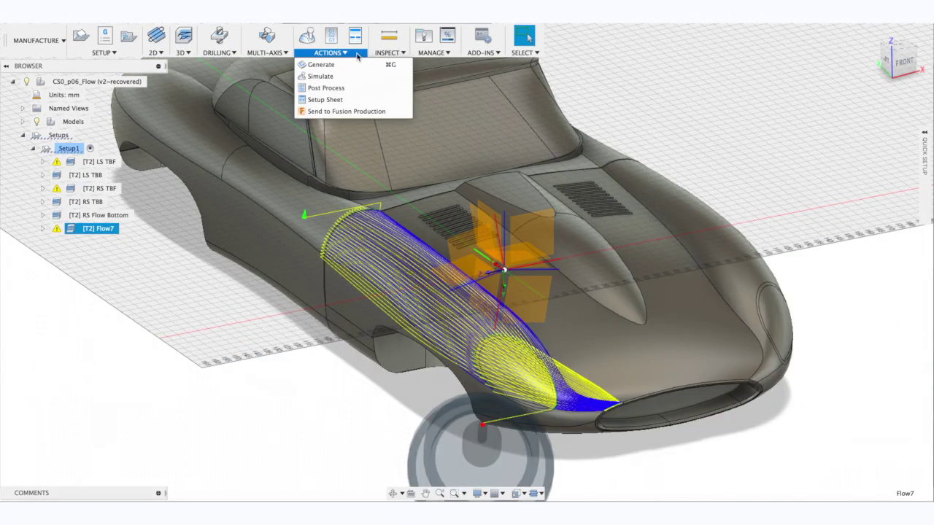
{"action": "left_click", "coordinate": [335, 76]}
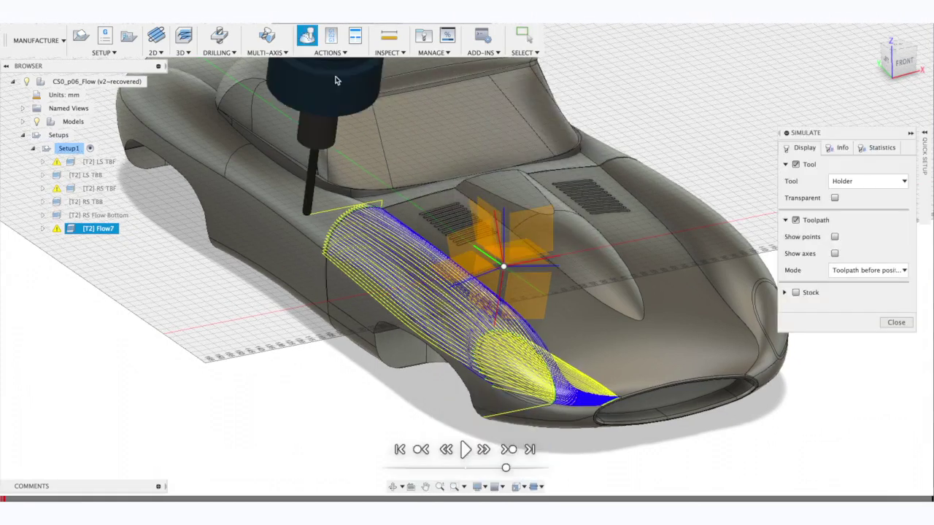
Step: Play the Flow7 simulation cutting the front fender
{"action": "left_click", "coordinate": [466, 450]}
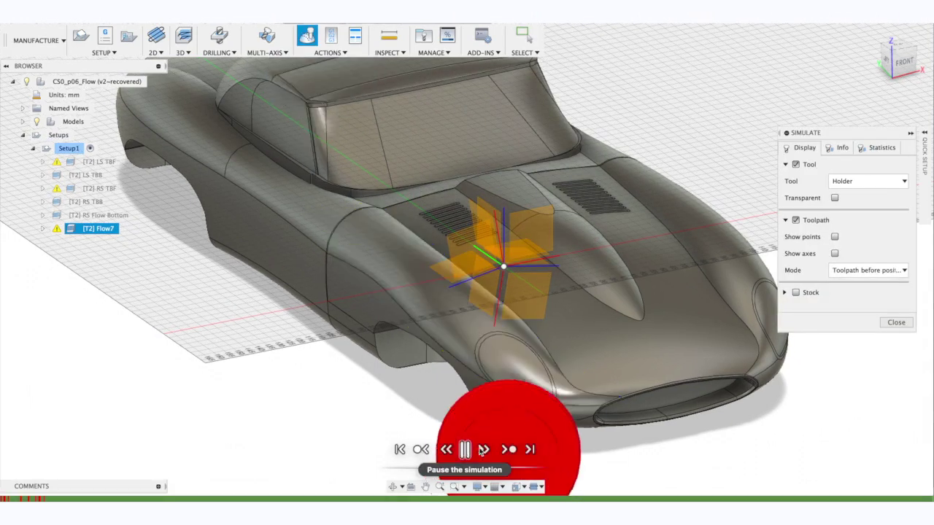